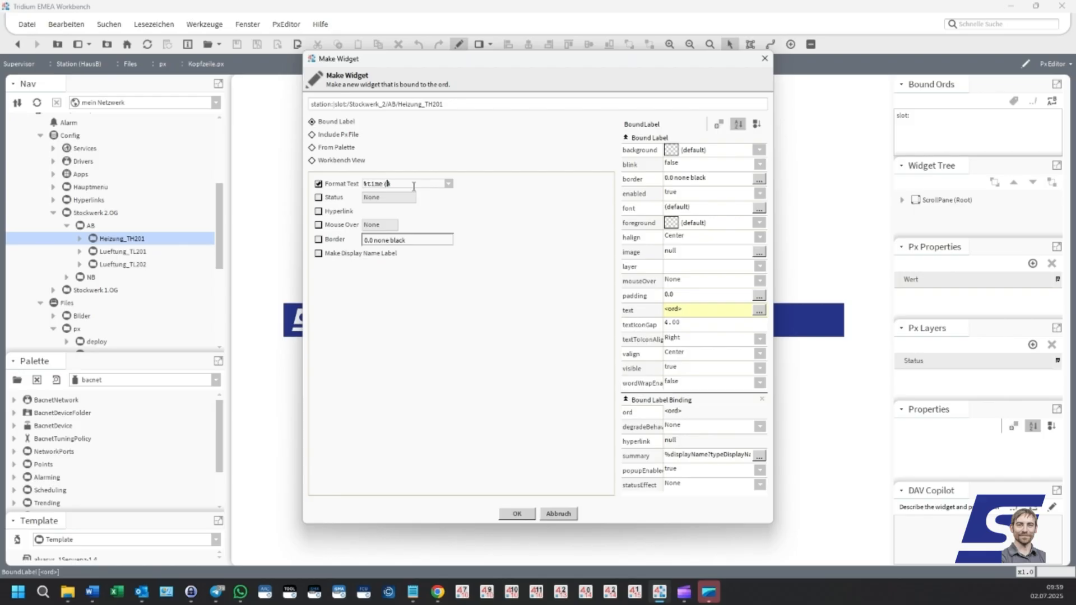
Create the bound label with format text %time()% and a white foreground on the header bar
left_click(672, 224)
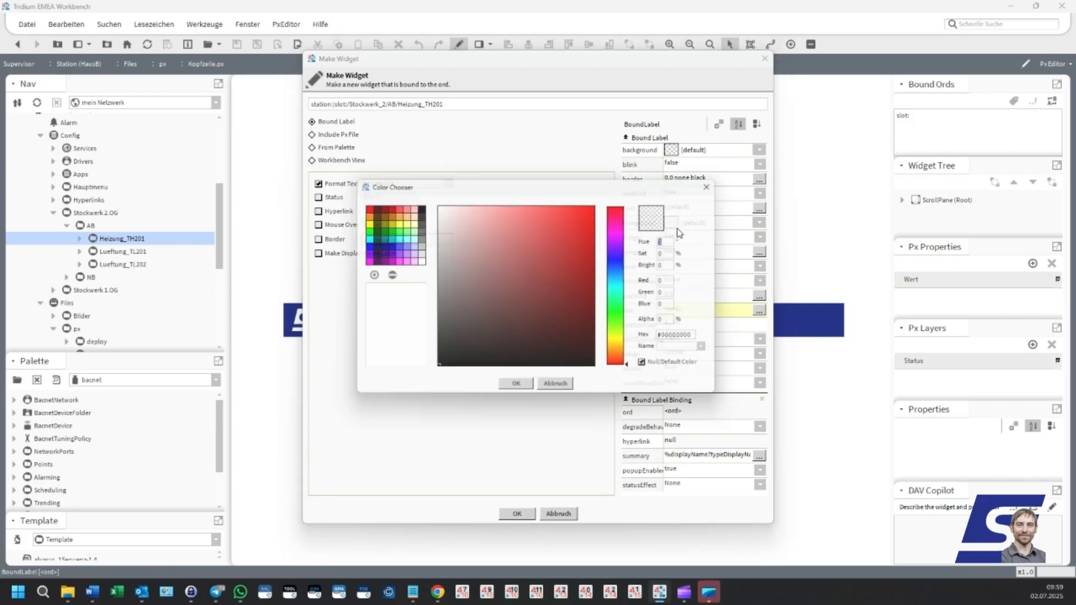
left_click(515, 391)
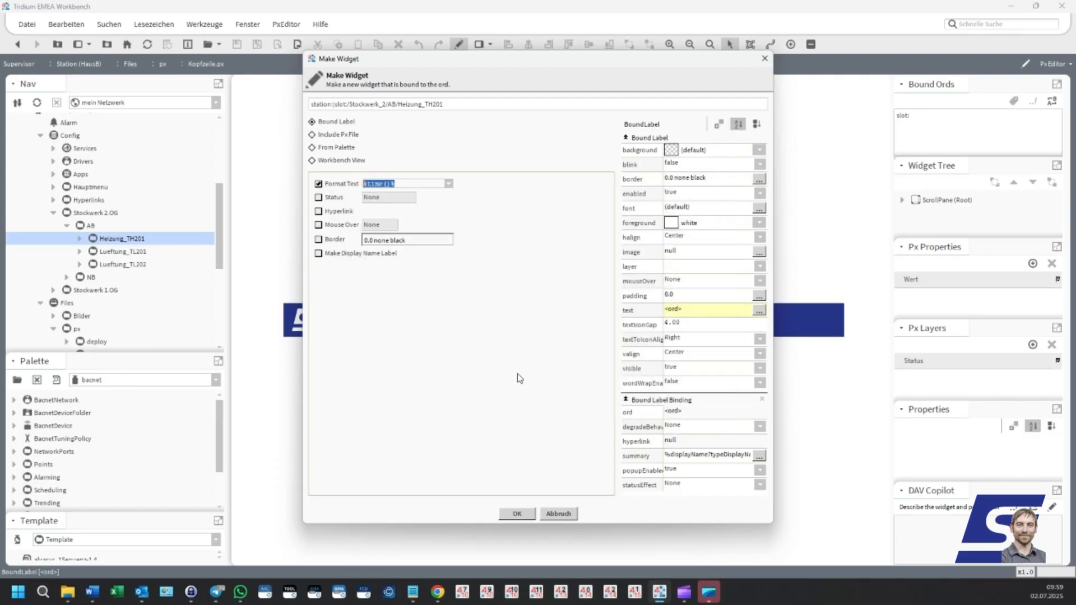
left_click(519, 515)
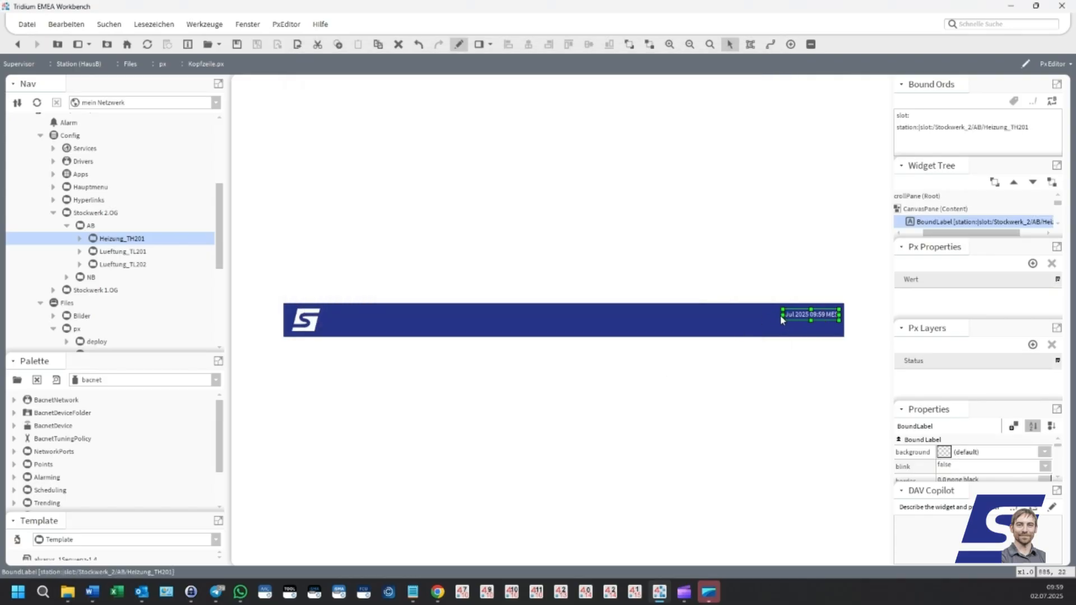
Widen the time label to fit its full text and place a duplicate of it directly below
left_click_drag(783, 315, 759, 315)
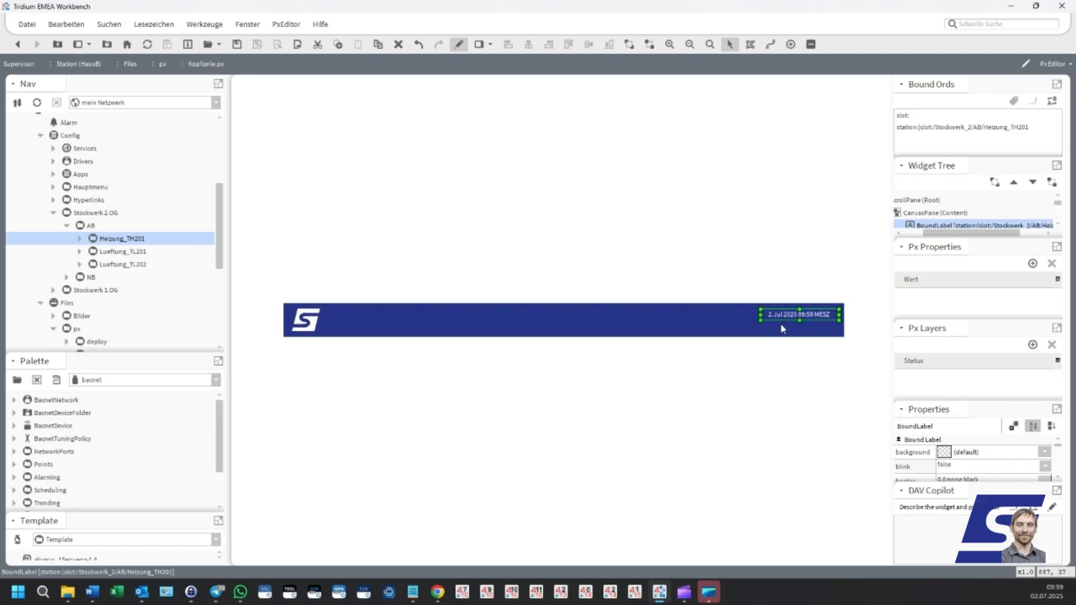
left_click_drag(781, 316, 780, 329)
Rebind the lower label's ord to systemTime under Services/PlatformServices/SystemService
double_click(780, 329)
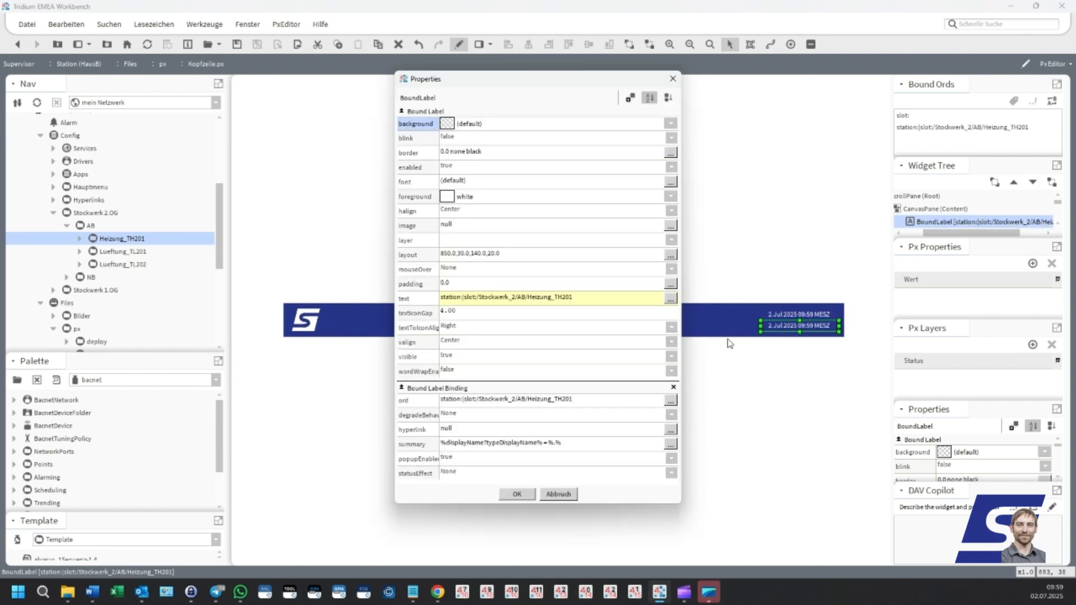
double_click(583, 402)
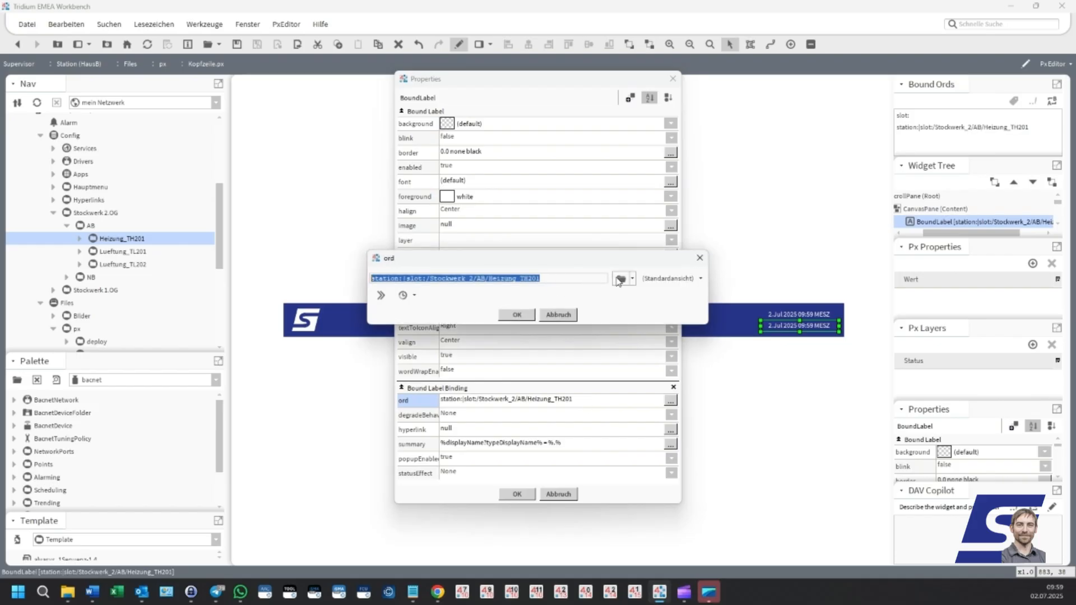
left_click(620, 279)
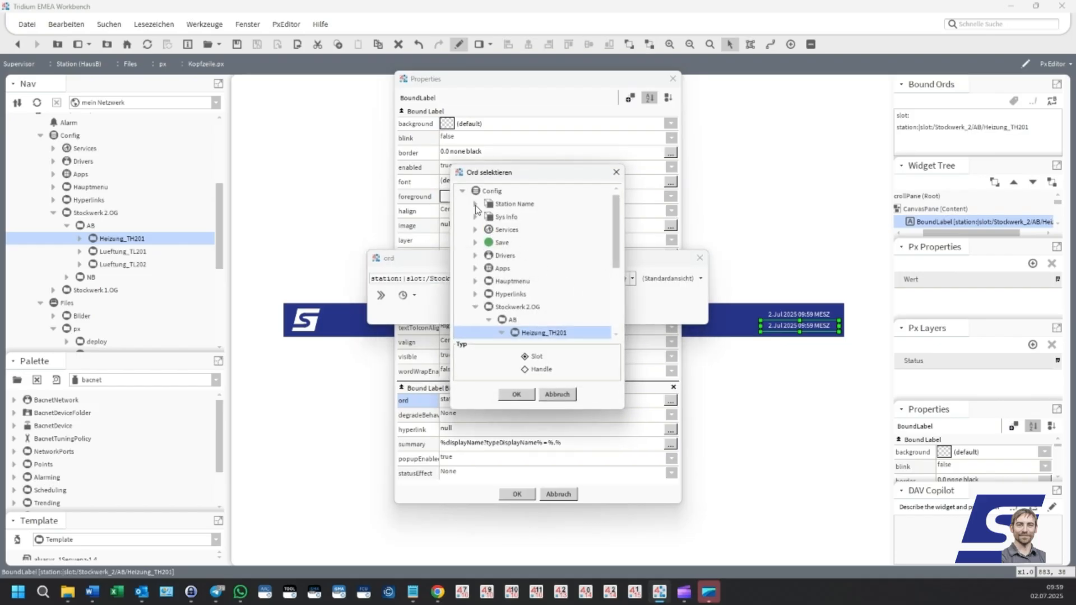
left_click(476, 307)
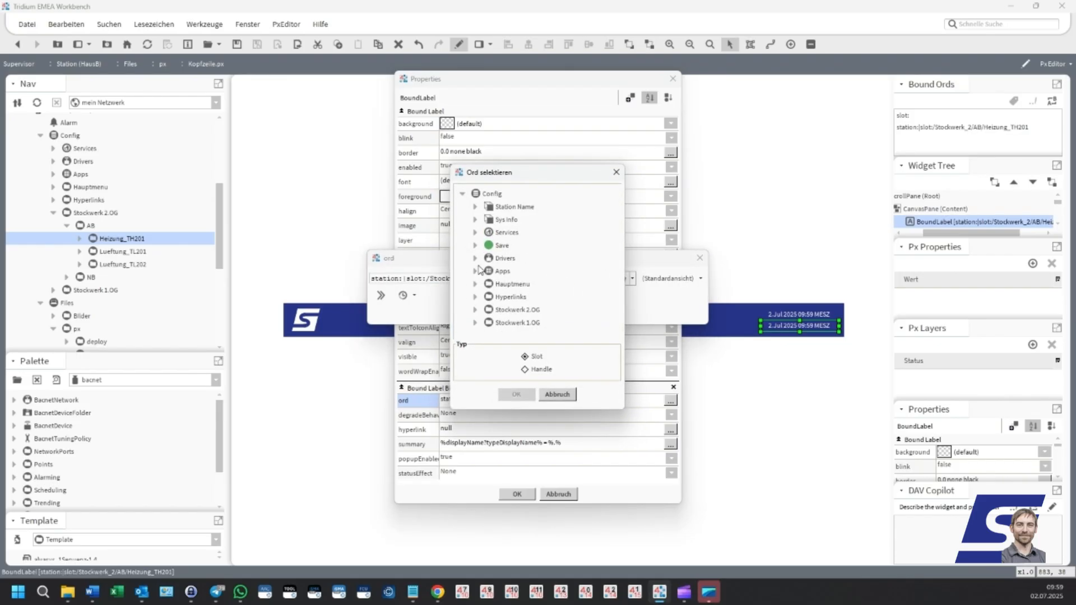
left_click(475, 232)
scroll(483, 305, "down", 3)
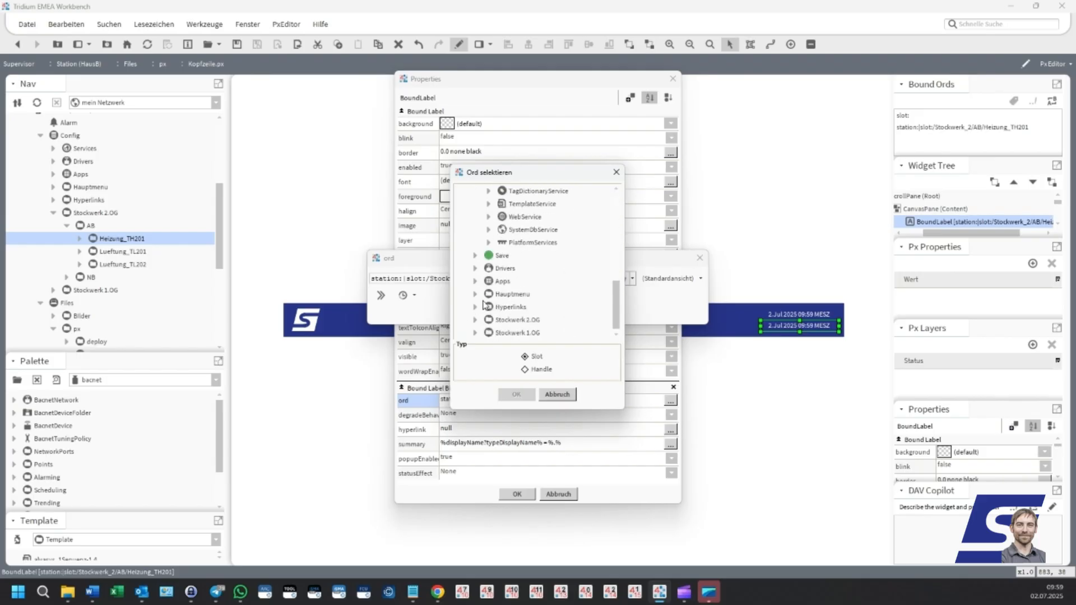
left_click(488, 243)
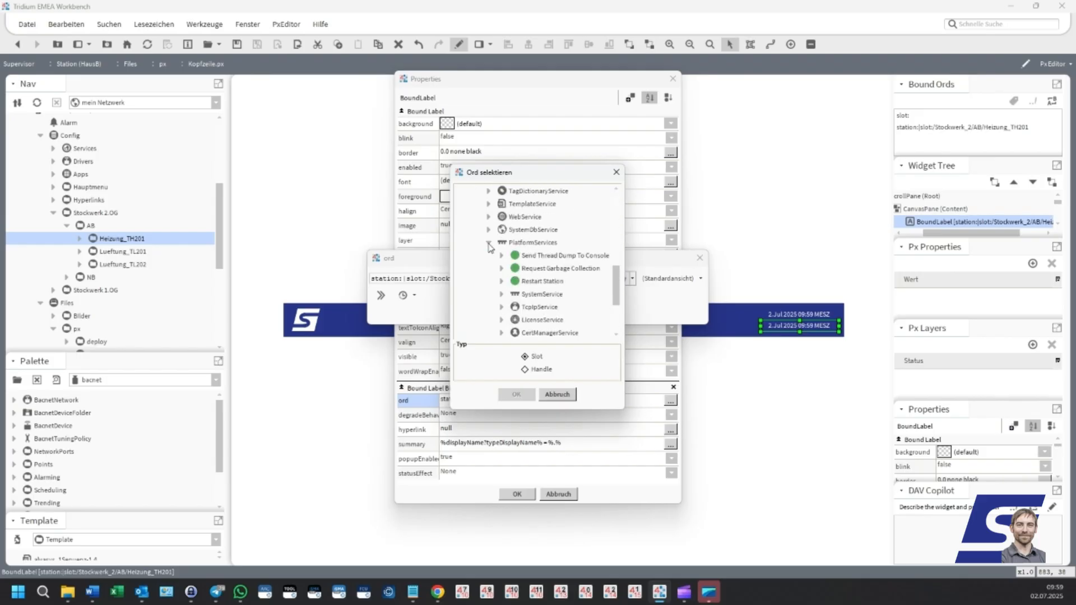
scroll(496, 264, "down", 2)
left_click(502, 219)
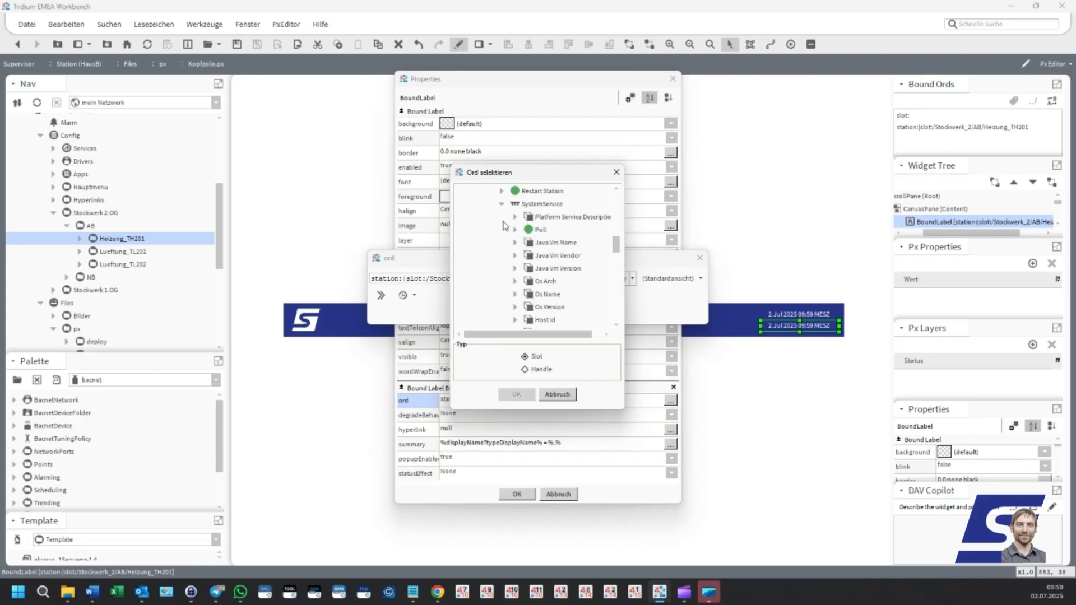
scroll(516, 269, "down", 3)
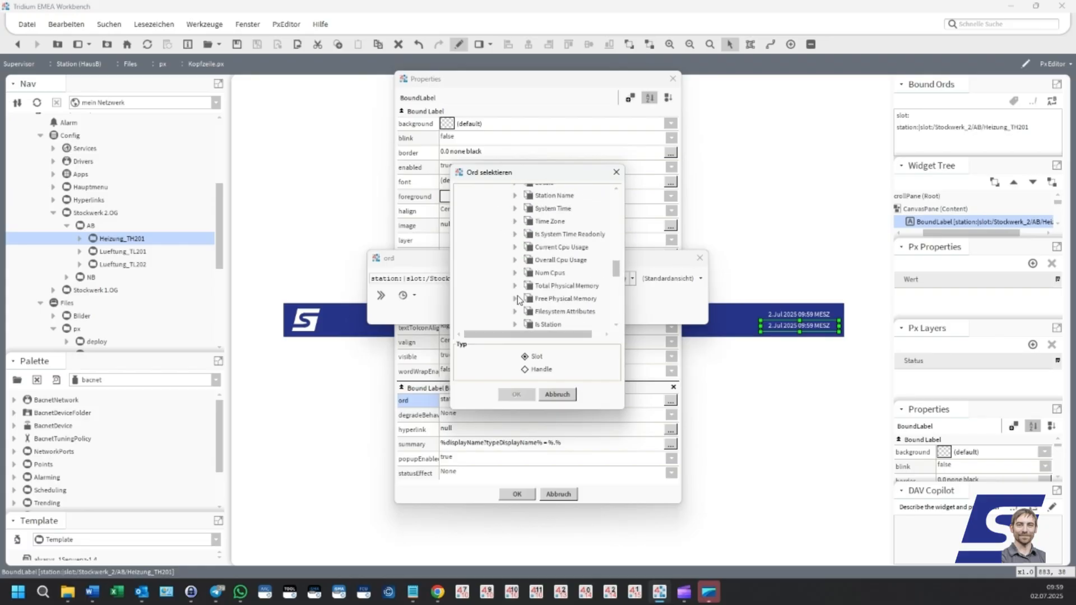
left_click(557, 210)
left_click(517, 394)
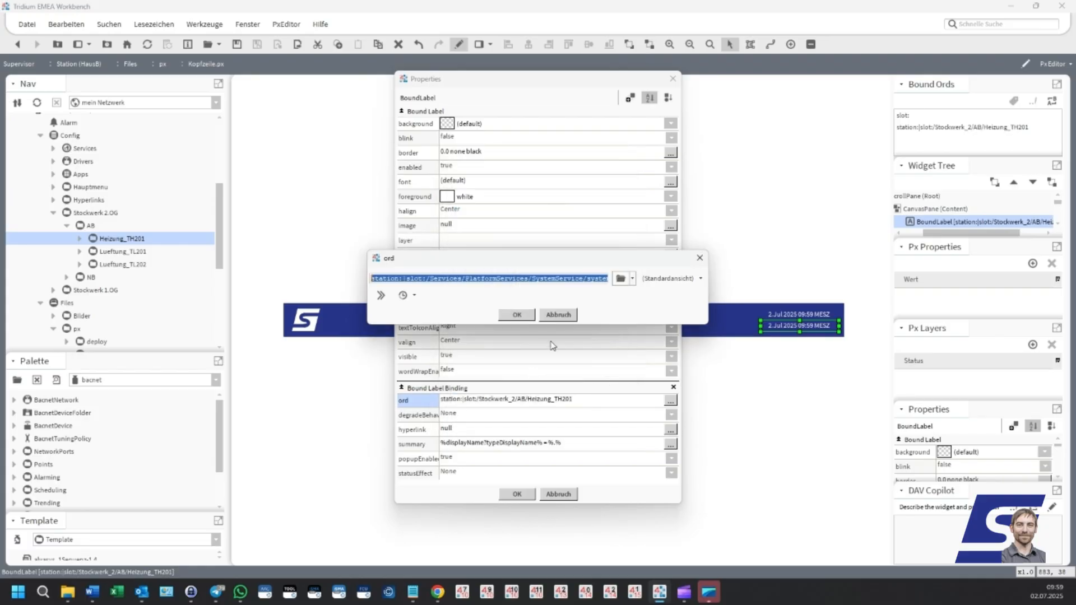
left_click(516, 313)
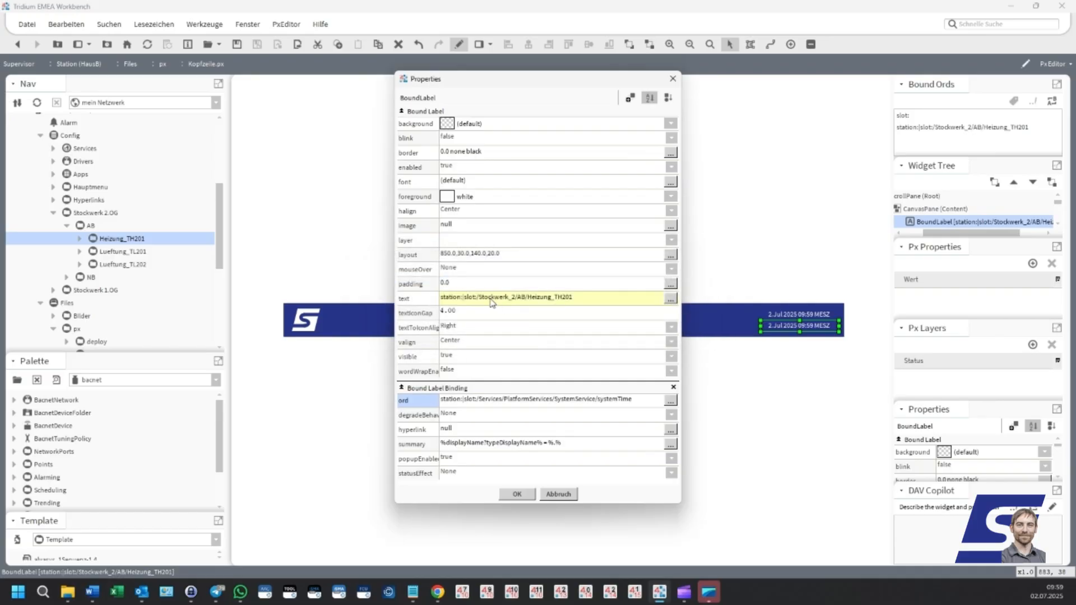
Animate the lower label's text with the Abs Time To String converter, formatted as year-month-day plus hours and minutes only
right_click(493, 302)
left_click(512, 321)
right_click(486, 301)
left_click(493, 309)
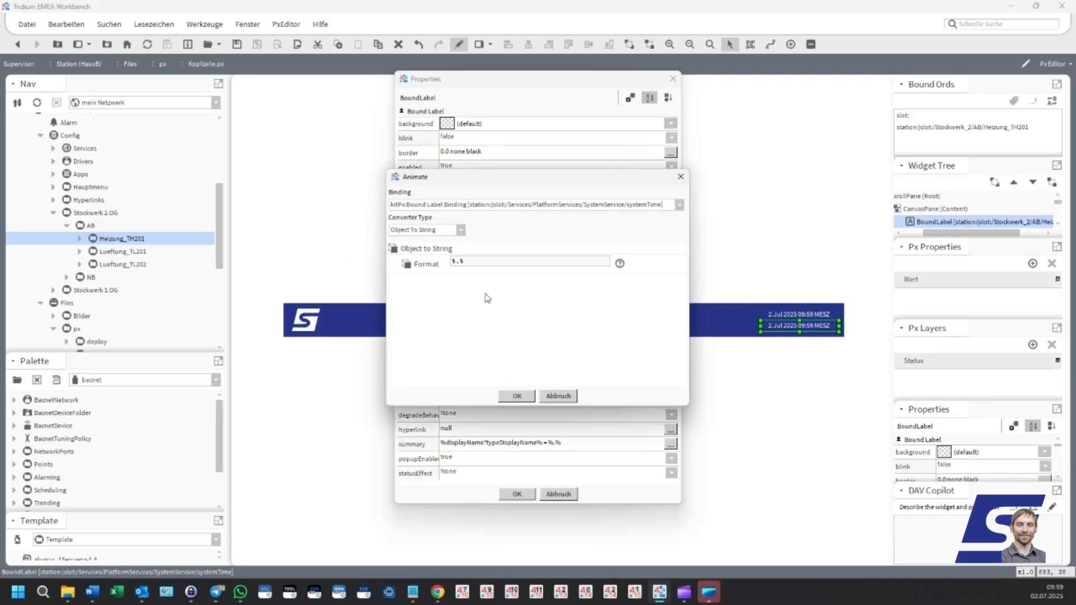
left_click(459, 231)
left_click(425, 306)
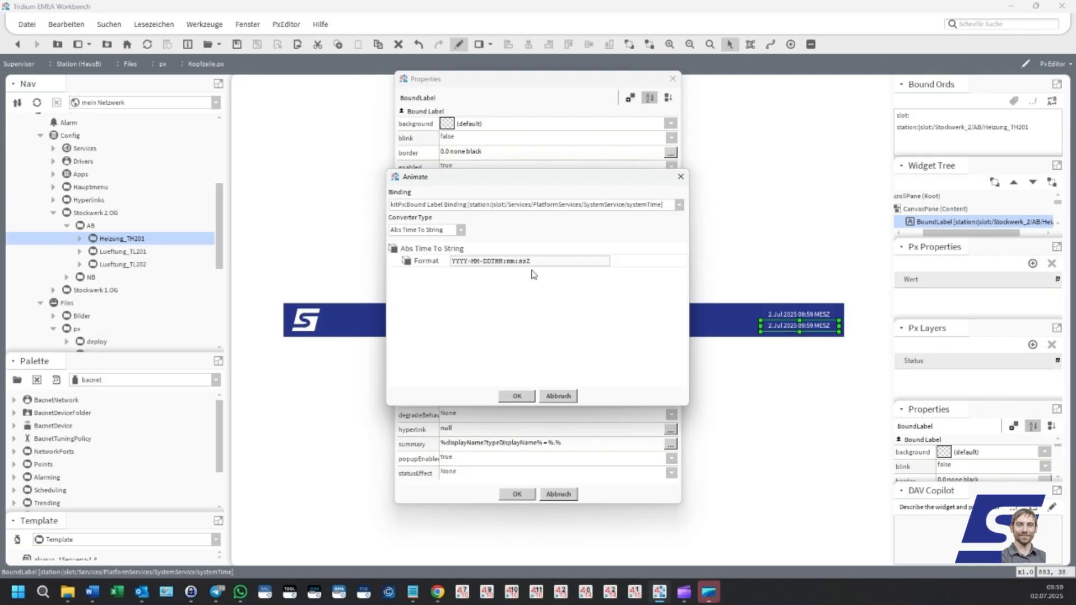
key("BackSpace")
left_click(516, 396)
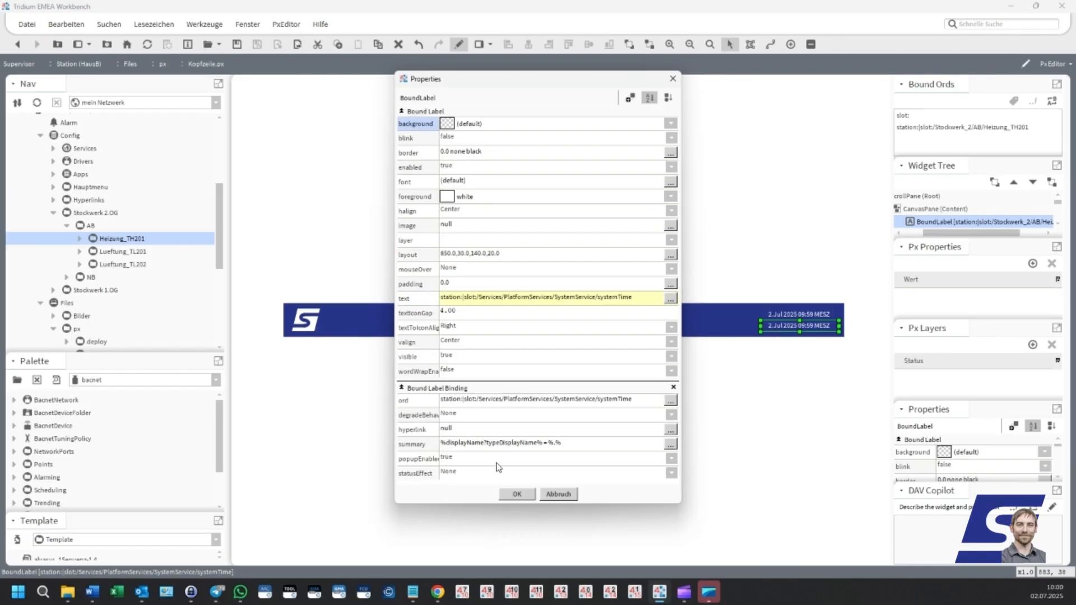
left_click(520, 493)
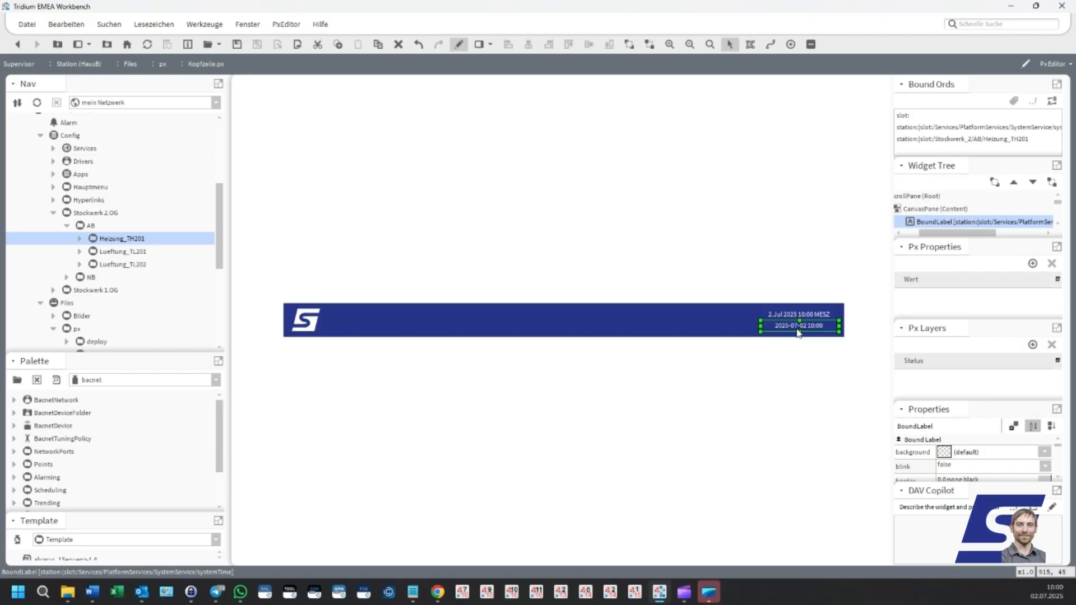
Leave edit mode of Kopfzeile.px, switch to Chrome and reload the Heizung_TH101 page to check both header timestamps
left_click(459, 44)
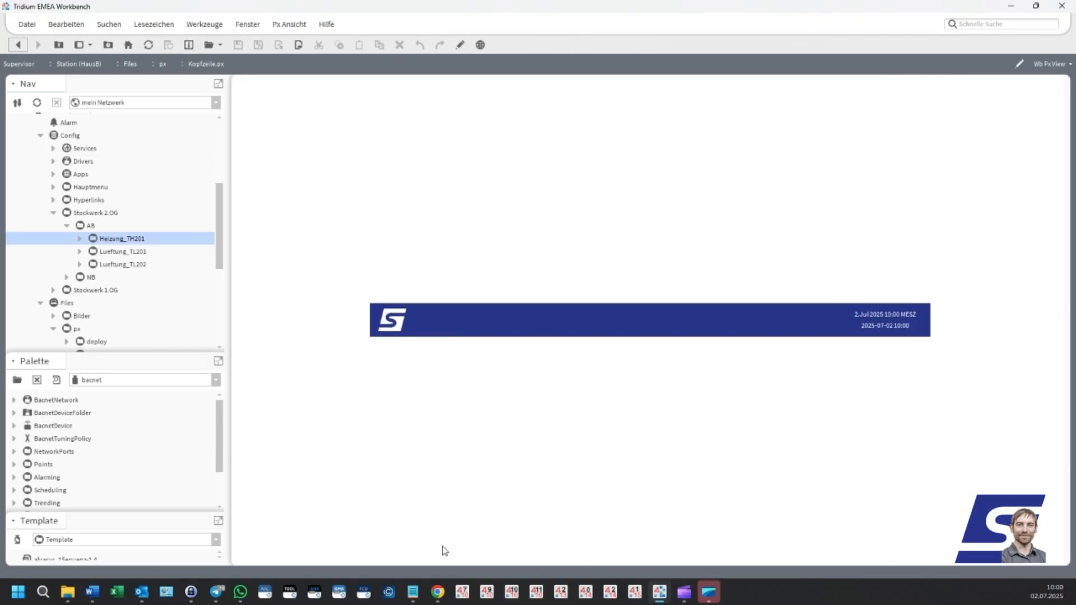
left_click(436, 591)
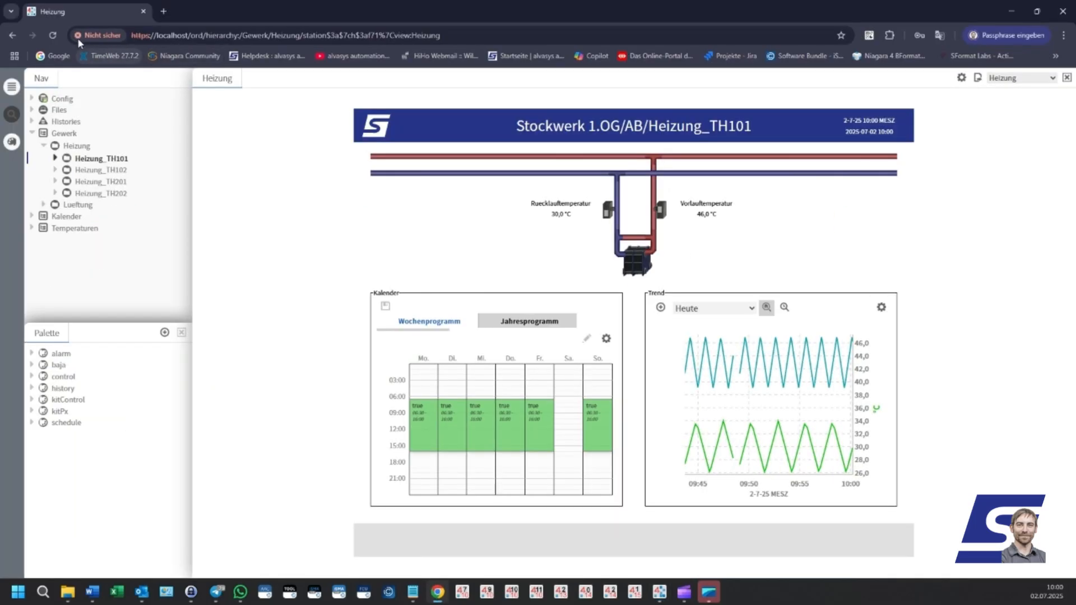
left_click(52, 36)
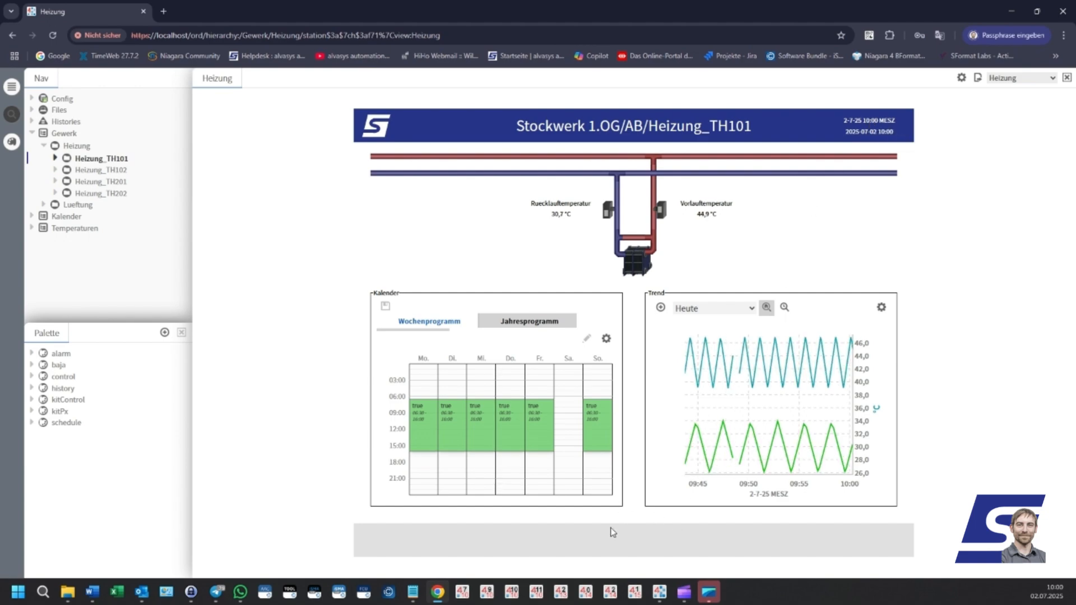
Switch back to Workbench and open the property sheet of the admin user in the UserService
left_click(659, 591)
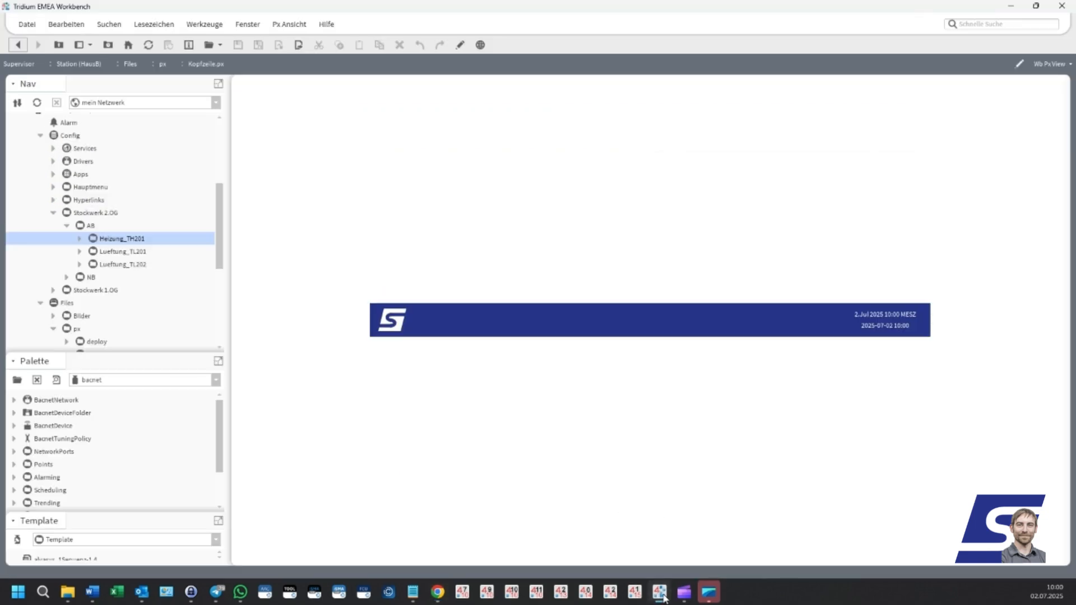
left_click(53, 148)
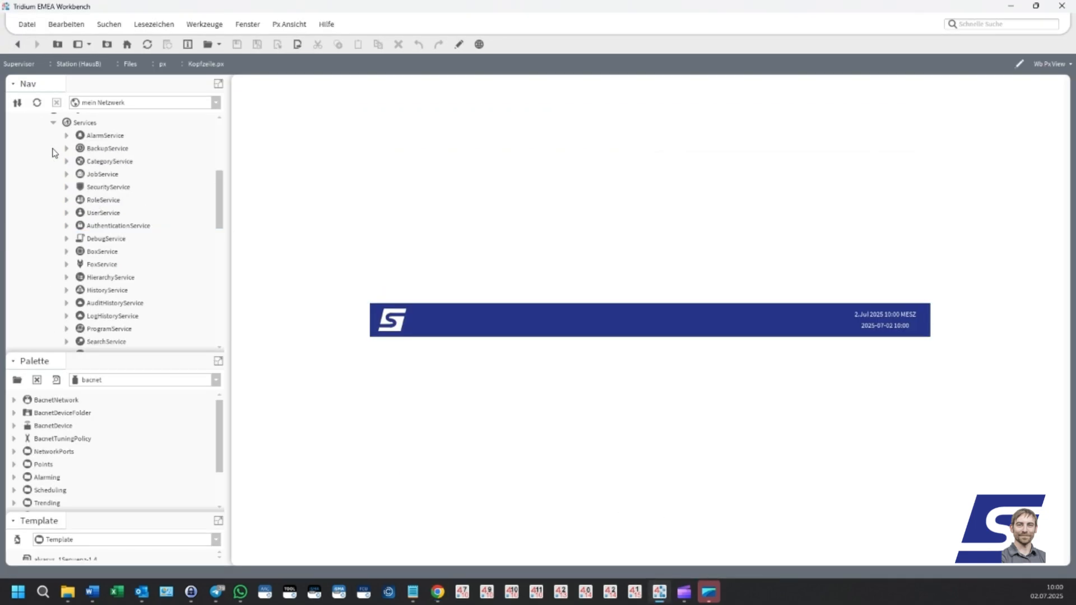
left_click(66, 213)
double_click(107, 238)
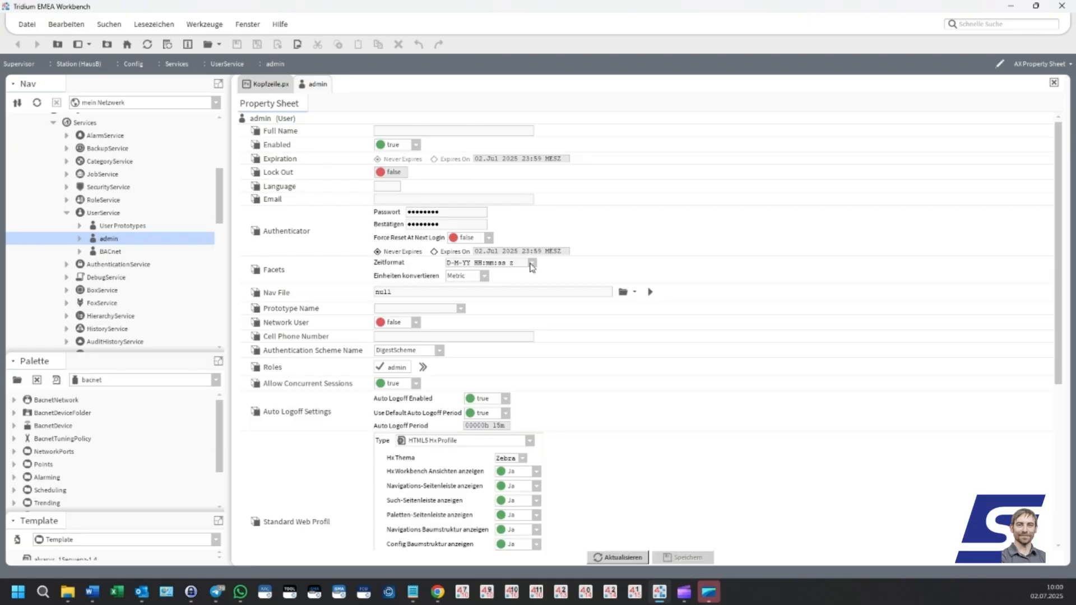
Save the admin user's time format as h:mm:ss a D-M-YY z and reload the Heizung_TH101 page in Chrome
left_click(532, 263)
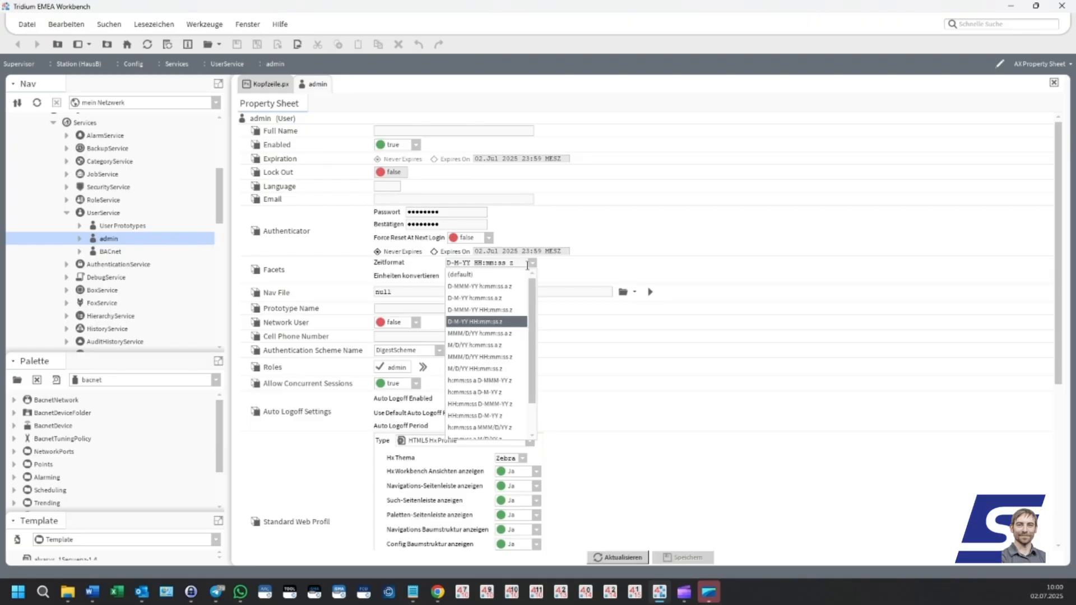
scroll(523, 289, "down", 2)
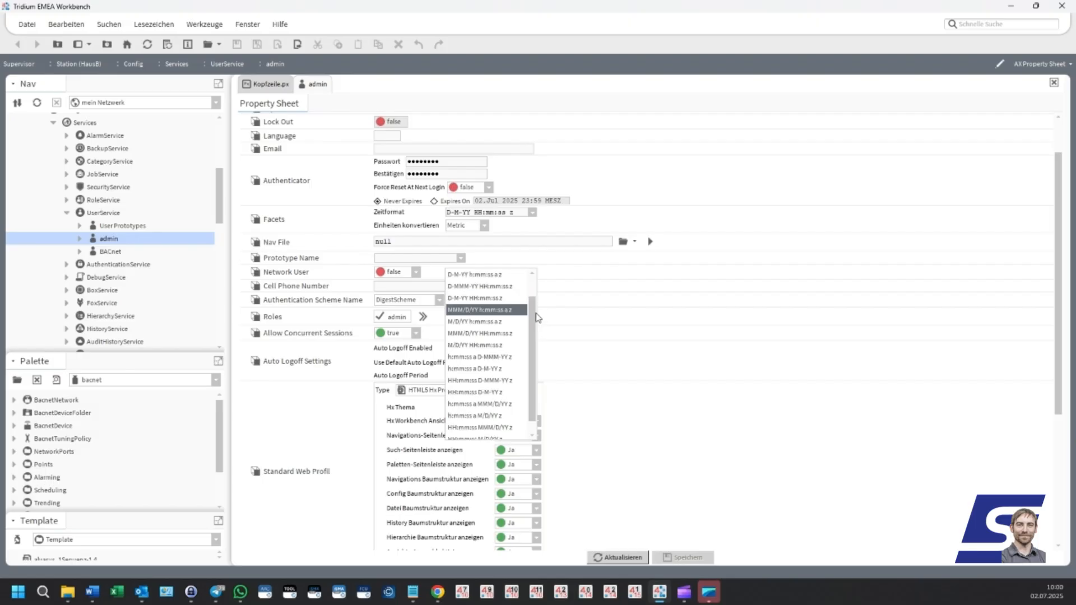
scroll(537, 318, "up", 2)
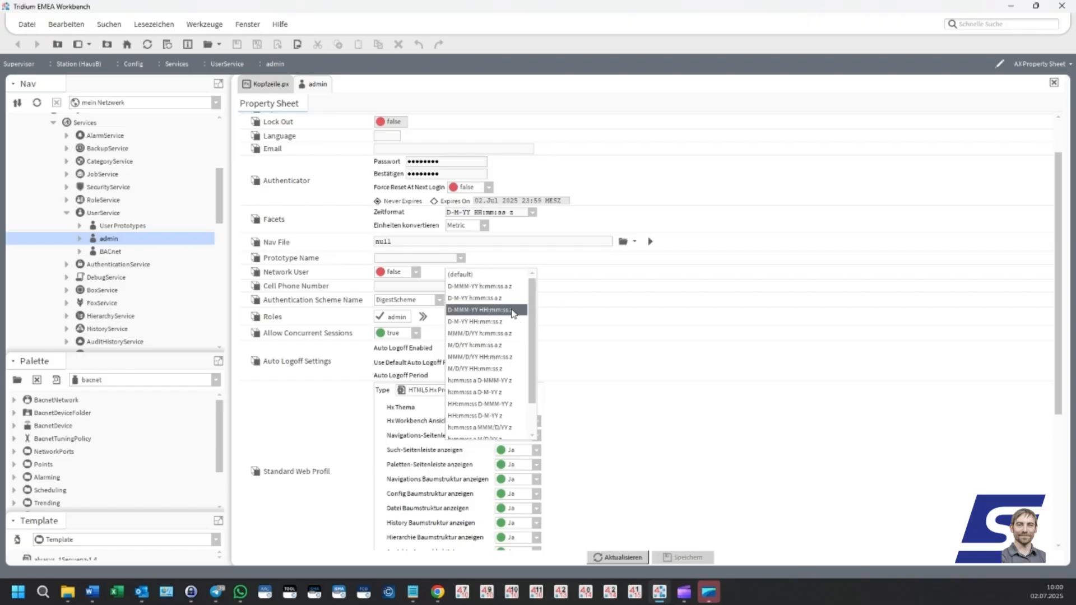
left_click(500, 392)
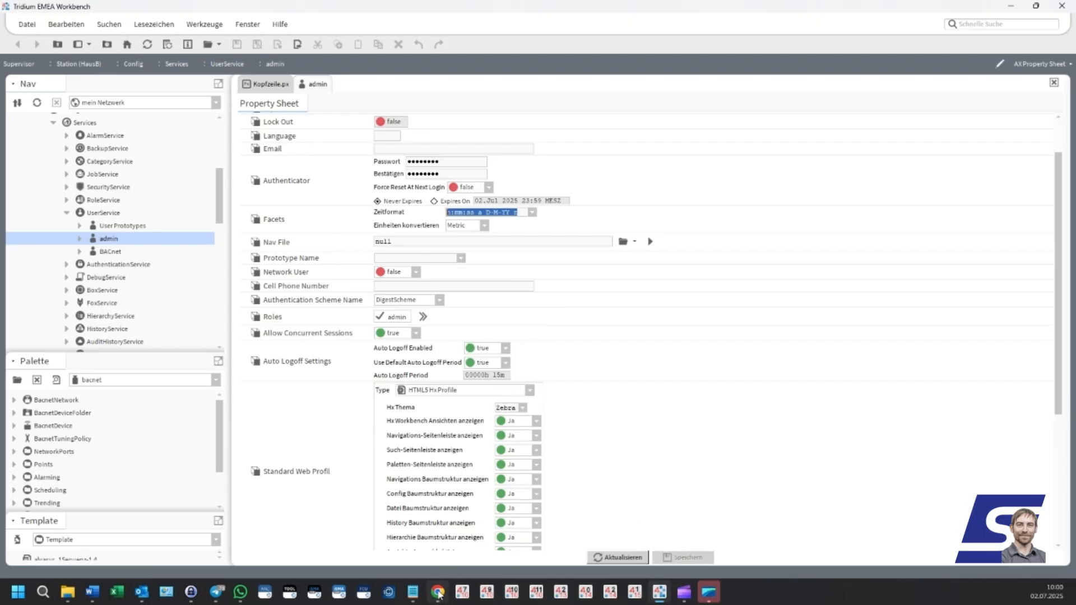
left_click(437, 592)
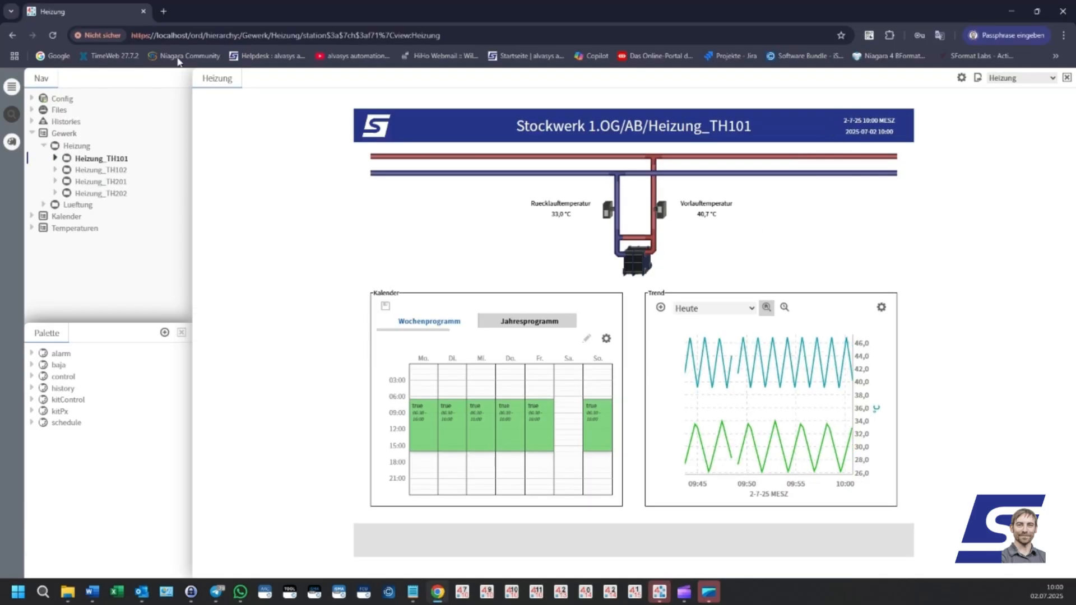
left_click(61, 35)
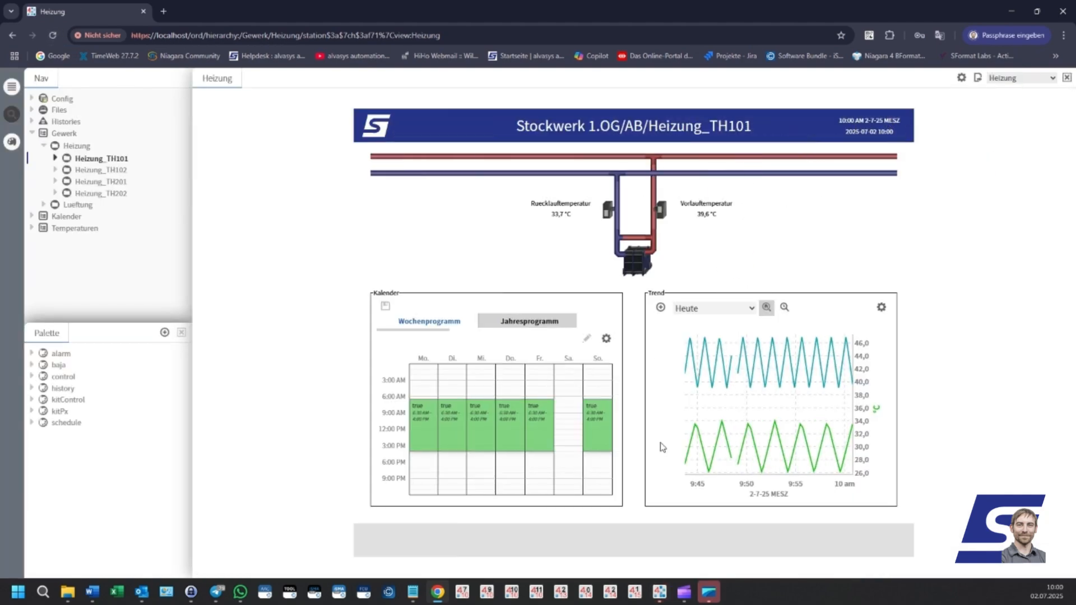
In Workbench, save the admin user's time format as M/D/YY h:mm:ss a z, and refresh the Heizung_TH101 page in Chrome
left_click(660, 592)
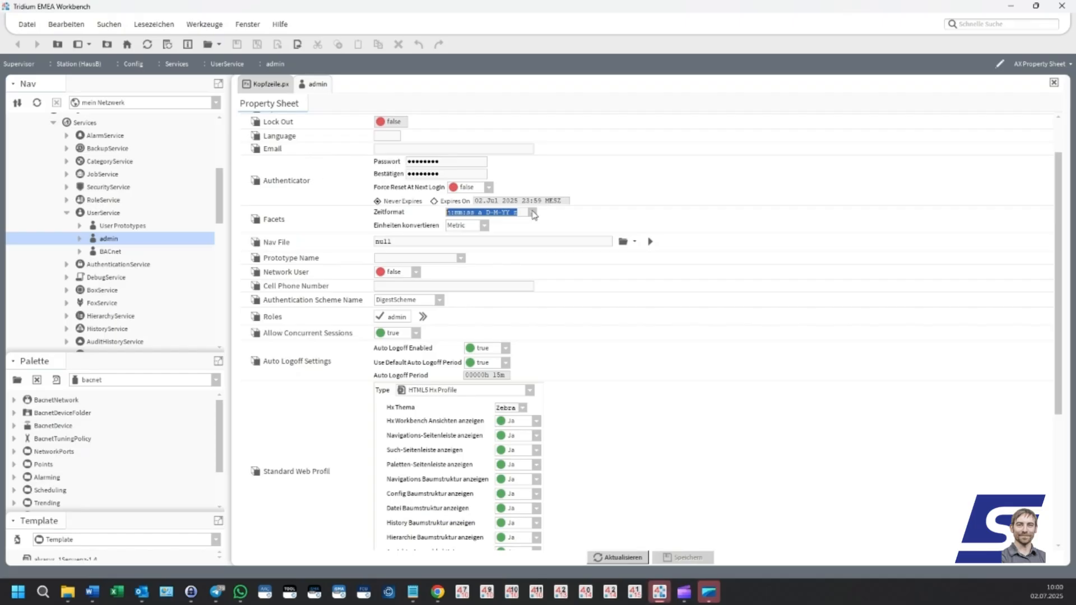
left_click(532, 213)
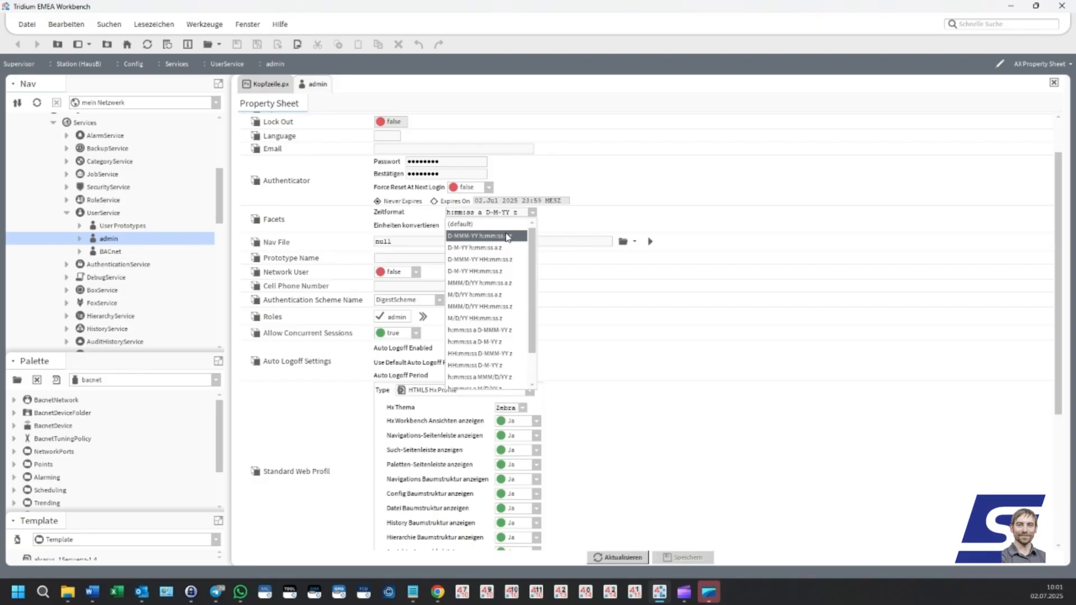
left_click(501, 296)
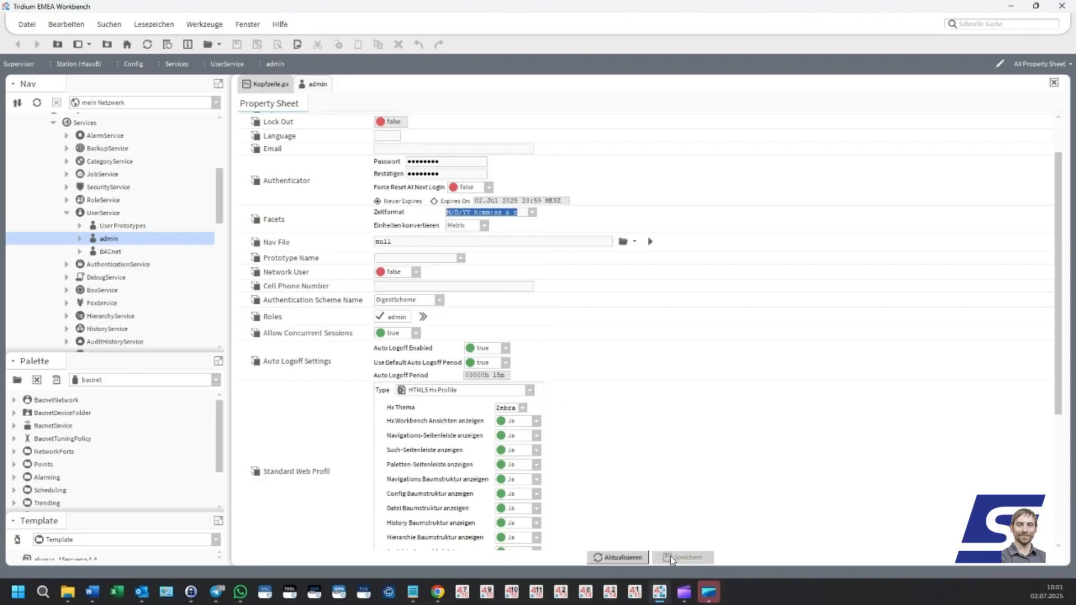
left_click(438, 592)
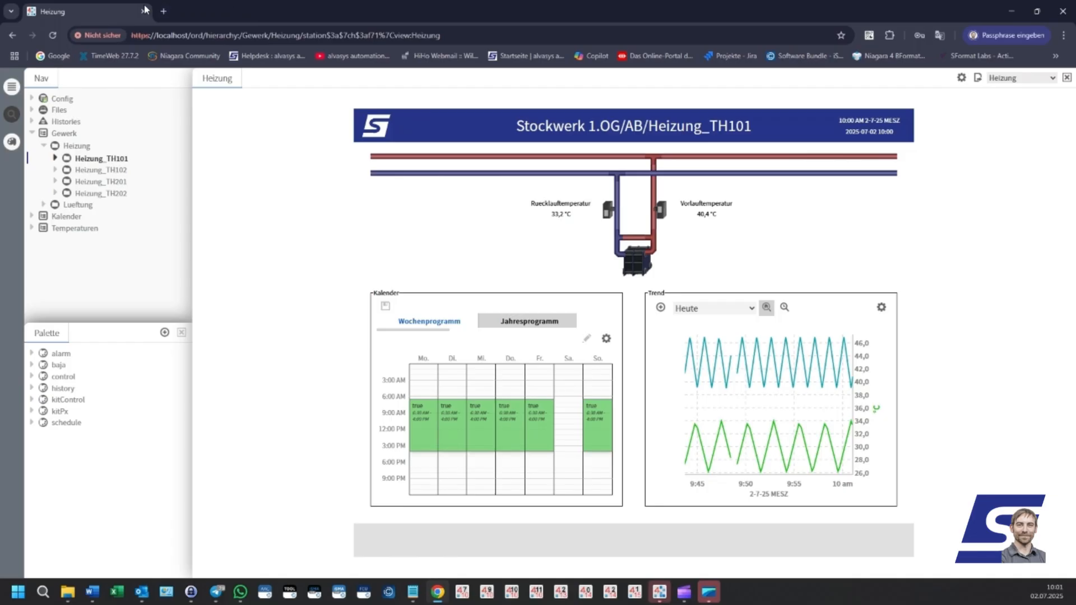
key("F5")
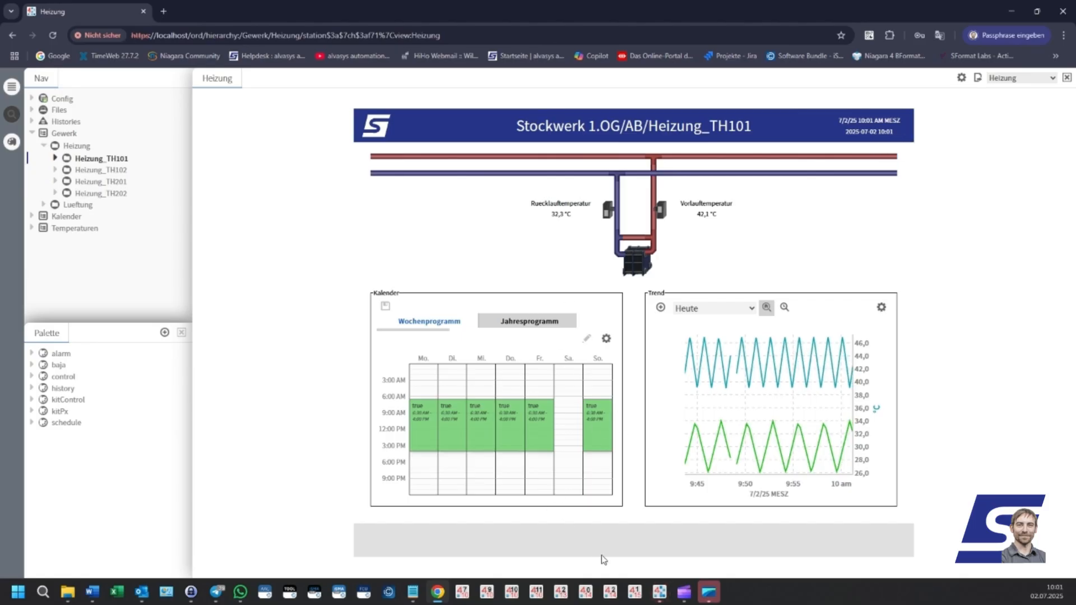
Switch back to Workbench and open Kopfzeile.px in edit mode
mouse_move(659, 592)
left_click(638, 507)
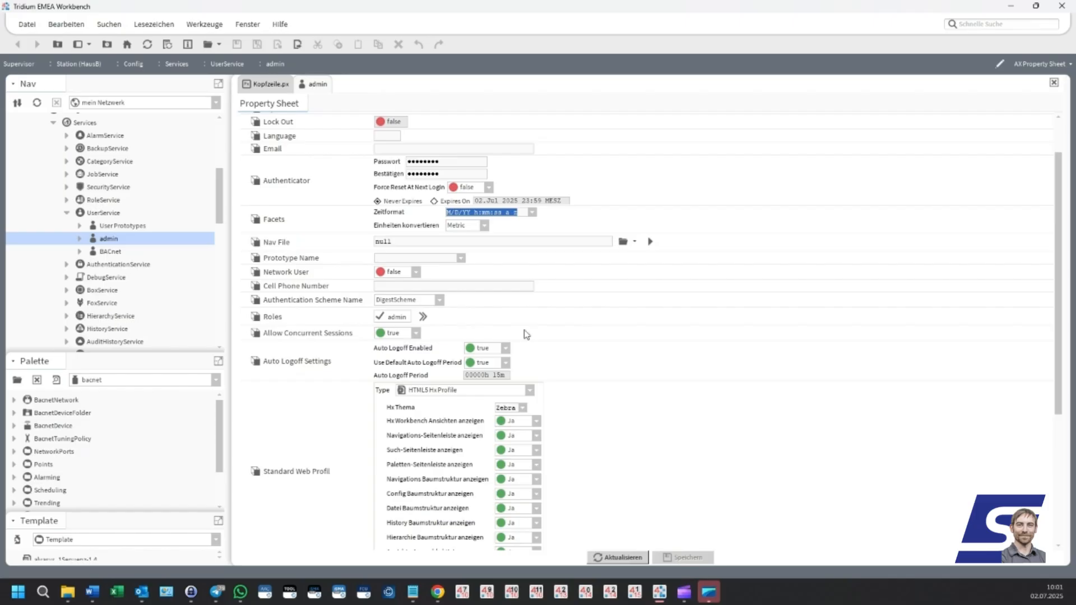
left_click(281, 87)
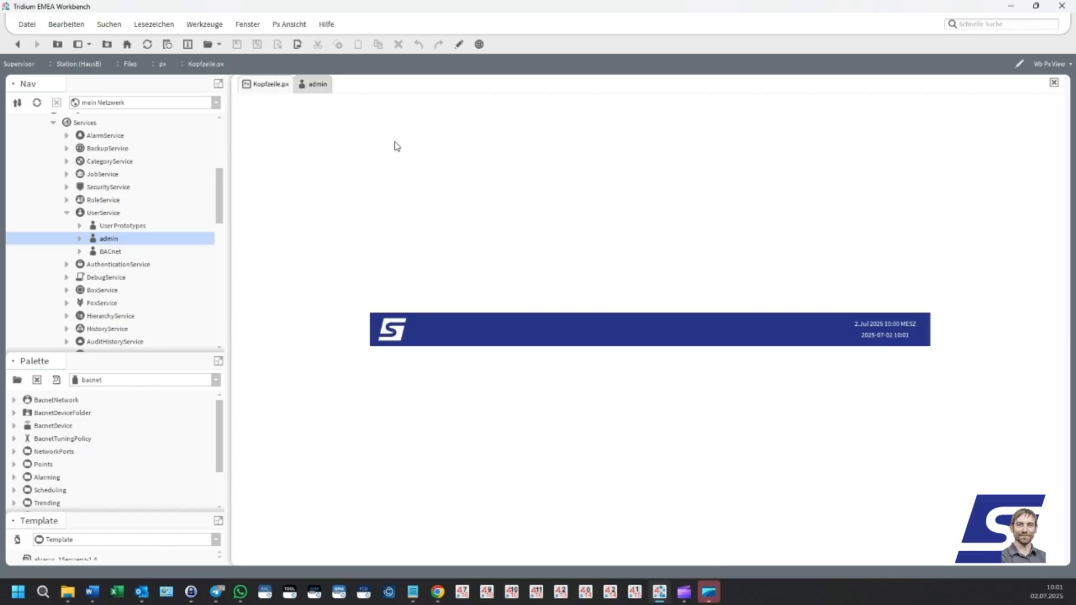
left_click(459, 45)
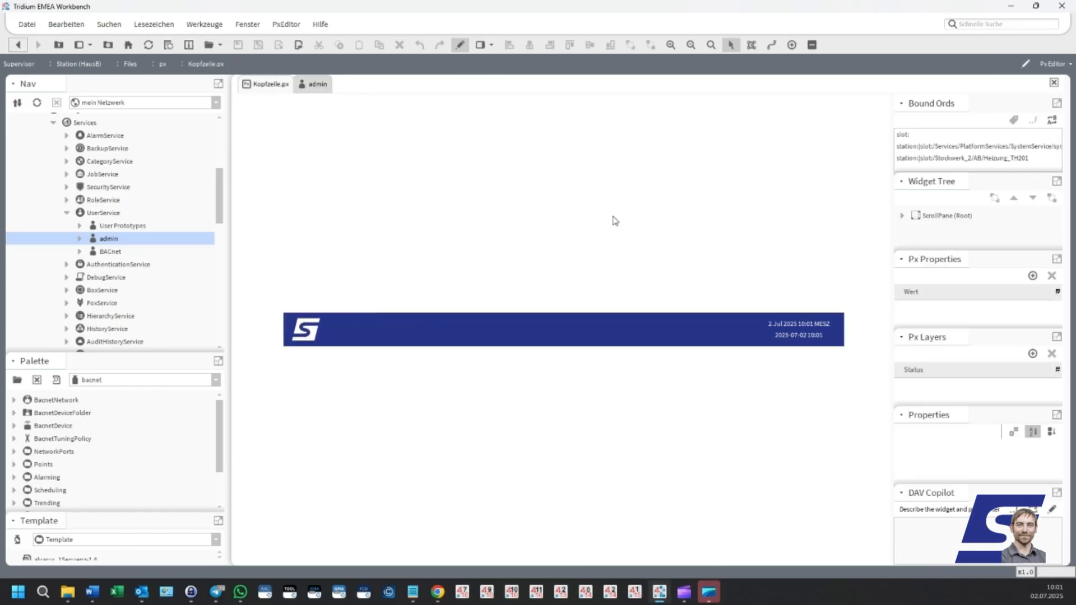
Add a vykonPro:Tool Tip Binding to the upper, user-dependent timestamp label in the header
double_click(803, 328)
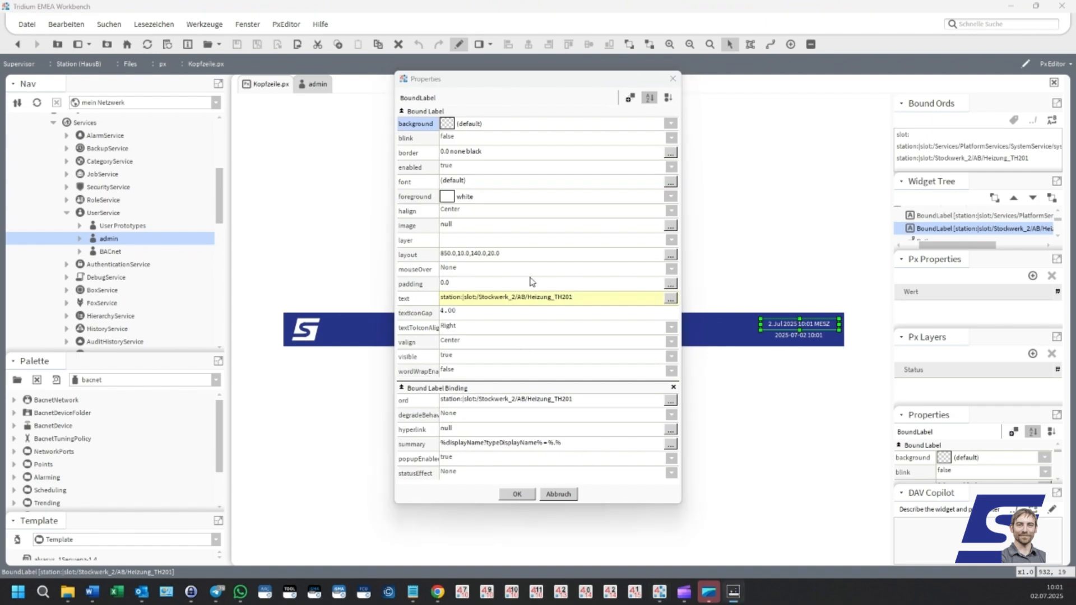
left_click(631, 99)
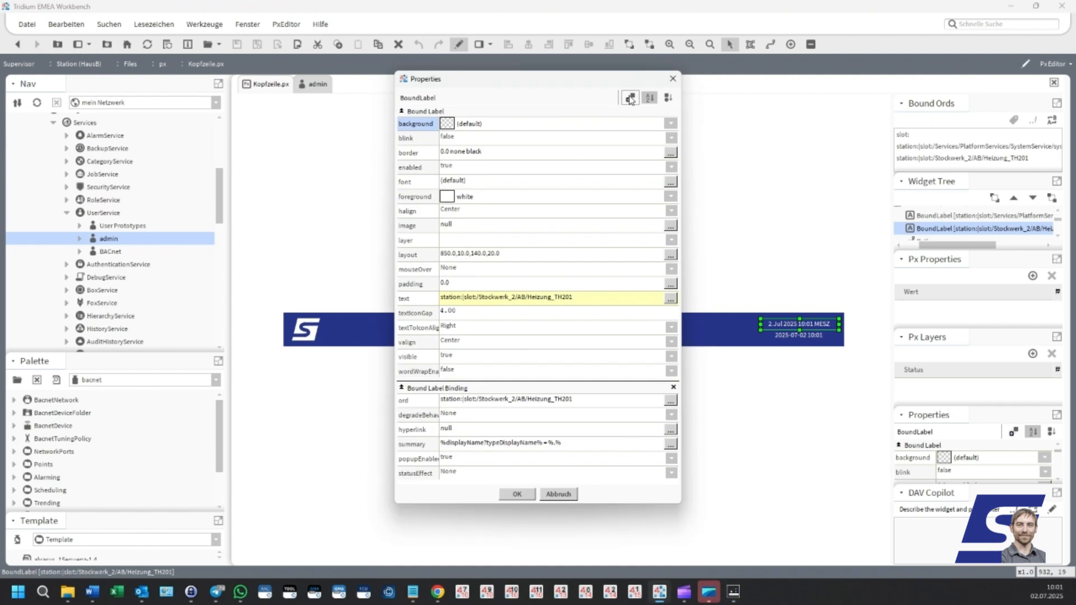
left_click(631, 99)
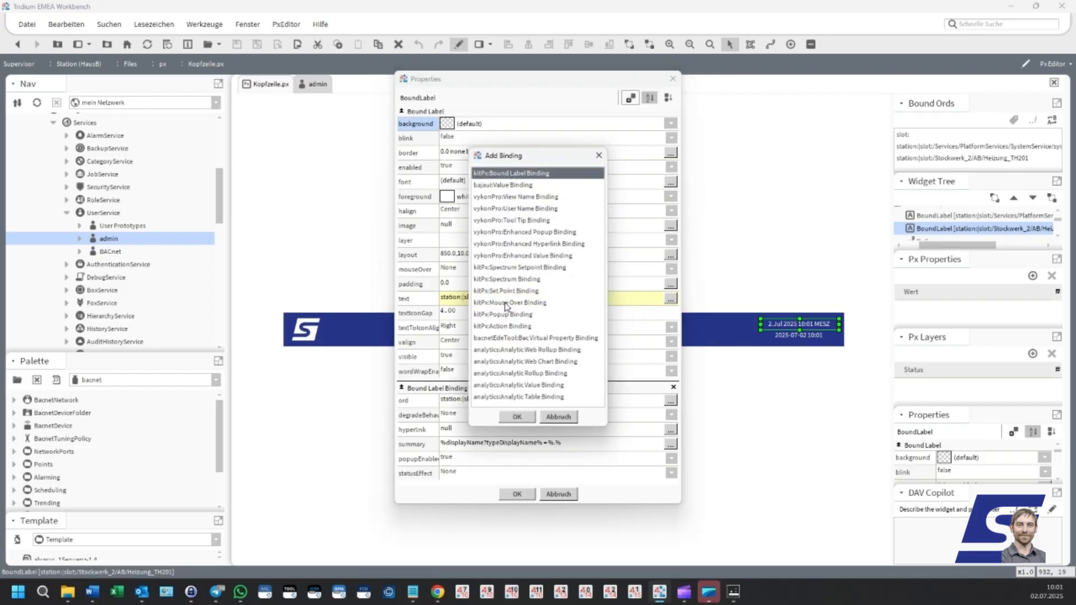
double_click(516, 220)
scroll(521, 373, "down", 3)
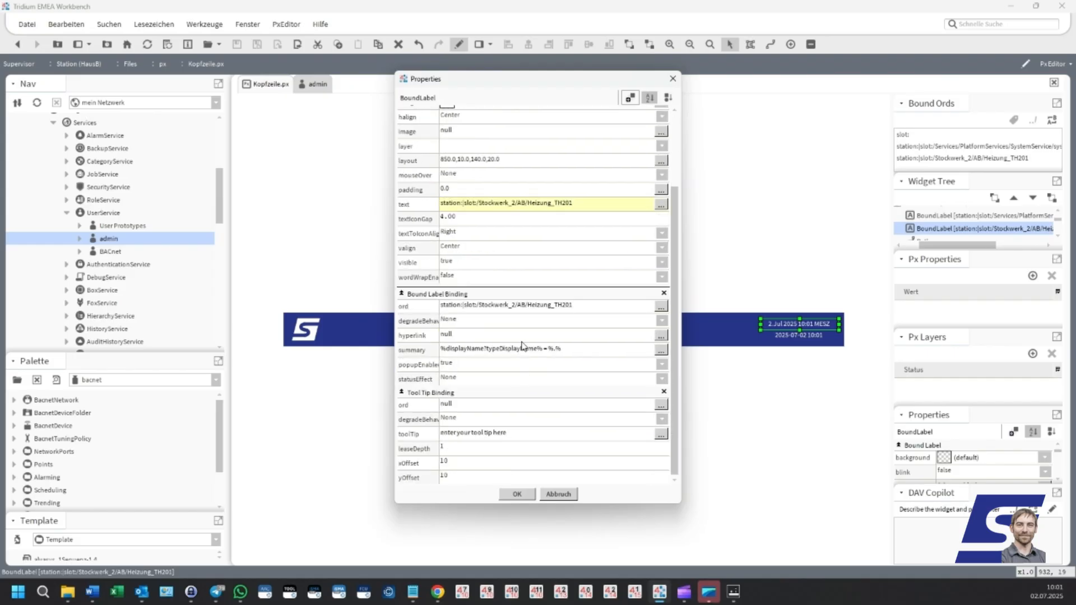
Copy the label binding's ord station:|slot:/Stockwerk_2/AB/Heizung_TH201 into the ord of the Tool Tip Binding
double_click(525, 307)
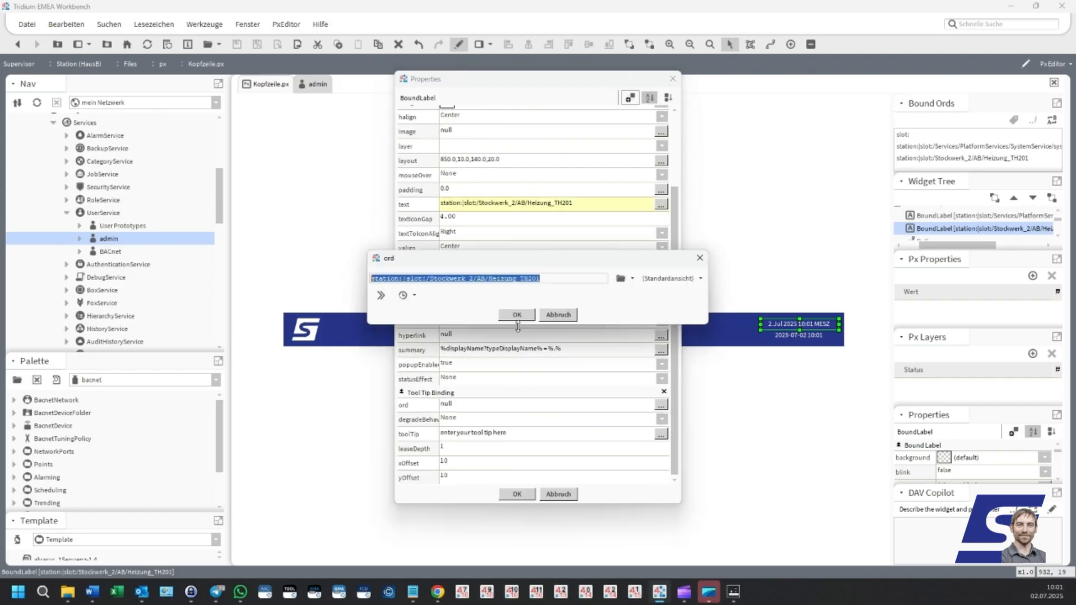
left_click(511, 315)
double_click(497, 409)
type("station:|slot:/Stockwerk_2/AB/Heizung_TH201")
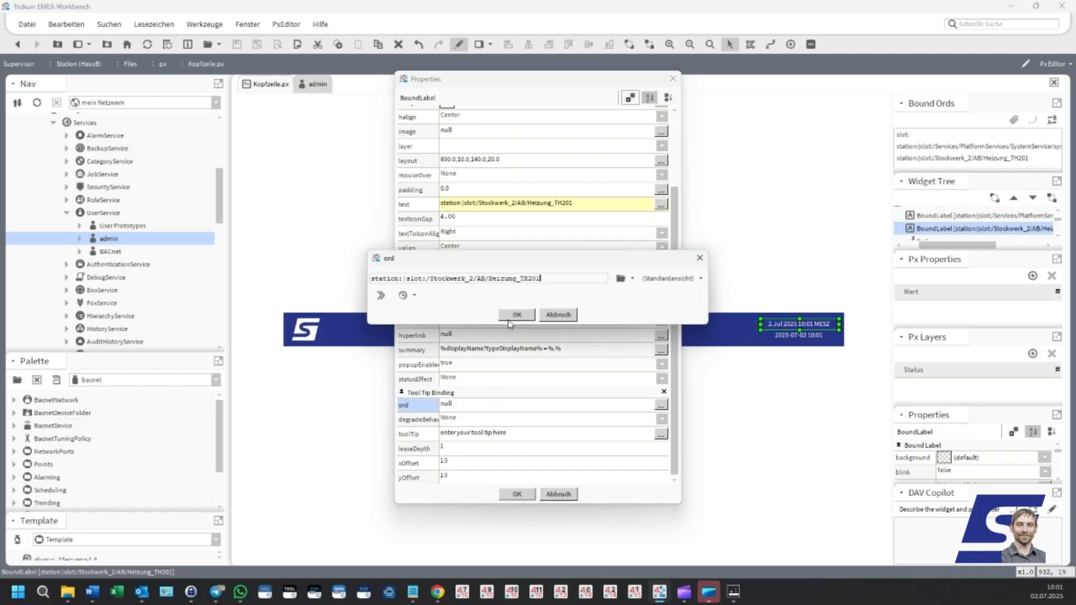
left_click(513, 315)
Replace the placeholder tooltip text with the label's text format %time()% and apply the label properties
double_click(523, 206)
key("ctrl+c")
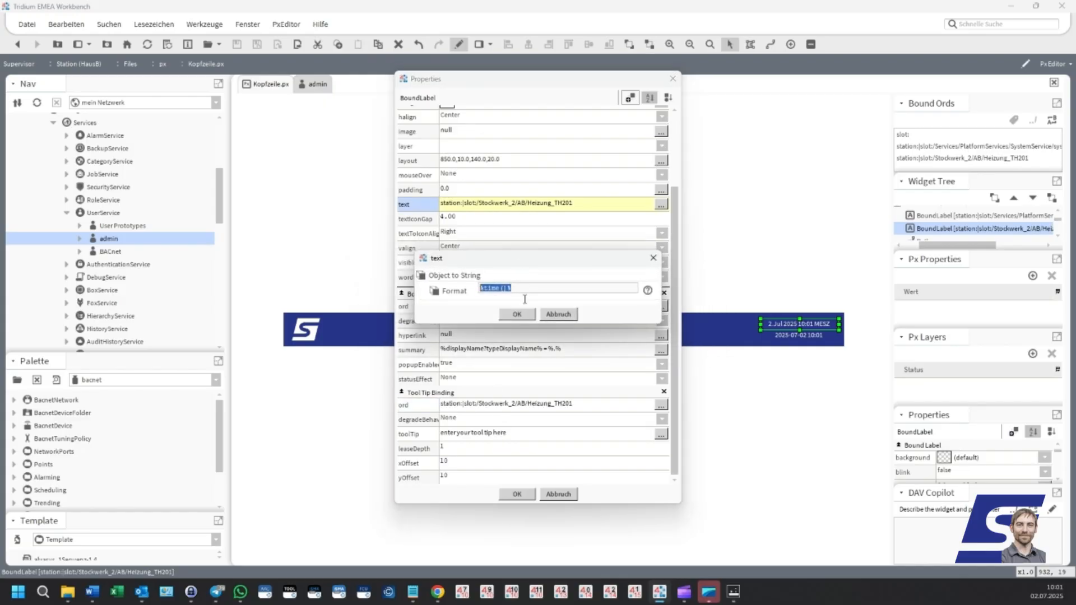
left_click(516, 314)
double_click(487, 435)
key("ctrl+v")
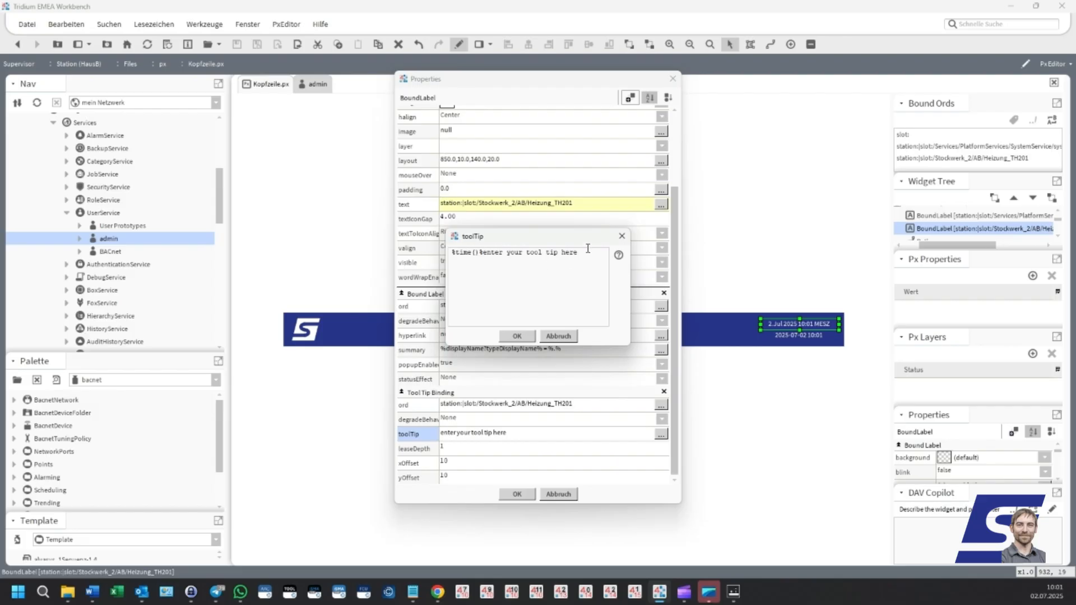
left_click_drag(588, 252, 480, 252)
key("BackSpace")
left_click(517, 337)
left_click(517, 494)
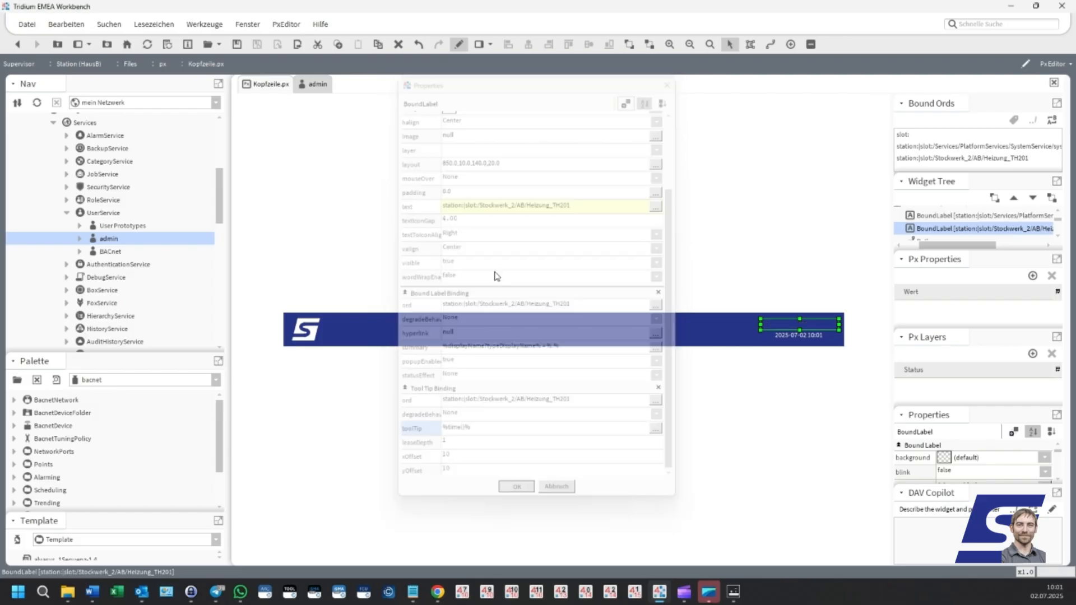
Leave edit mode of Kopfzeile.px and reload the Heizung_TH101 page in Chrome to check the upper timestamp's tooltip
left_click(459, 44)
mouse_move(878, 329)
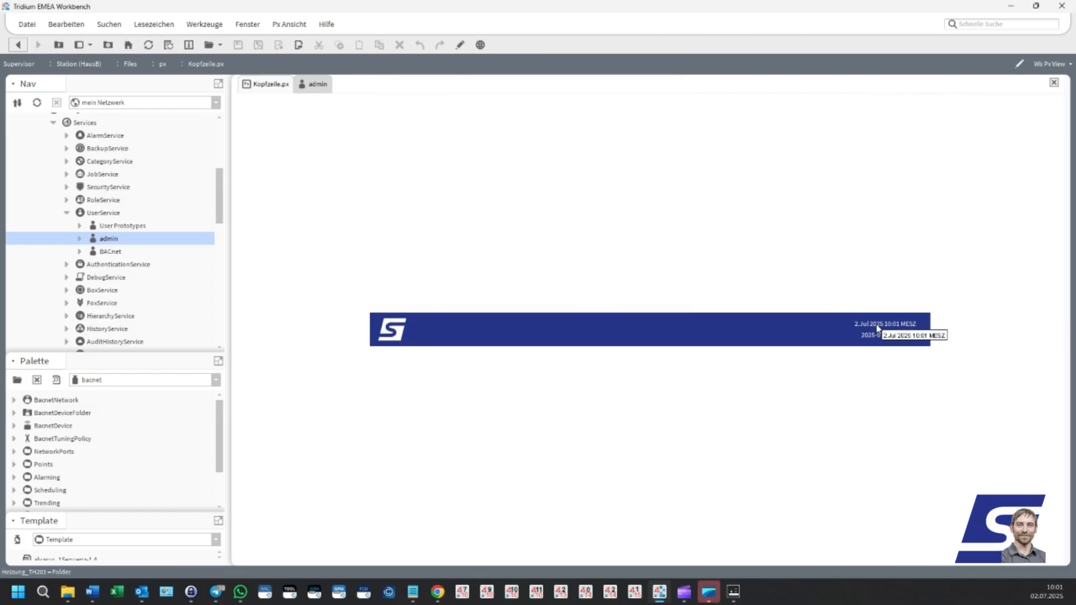
left_click(438, 592)
left_click(53, 35)
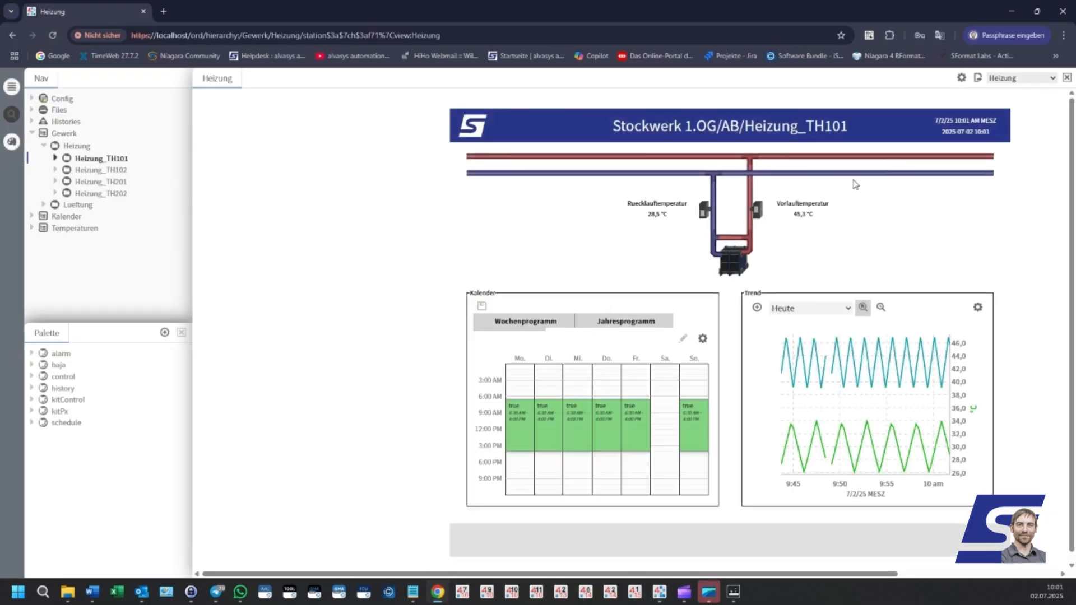
mouse_move(878, 124)
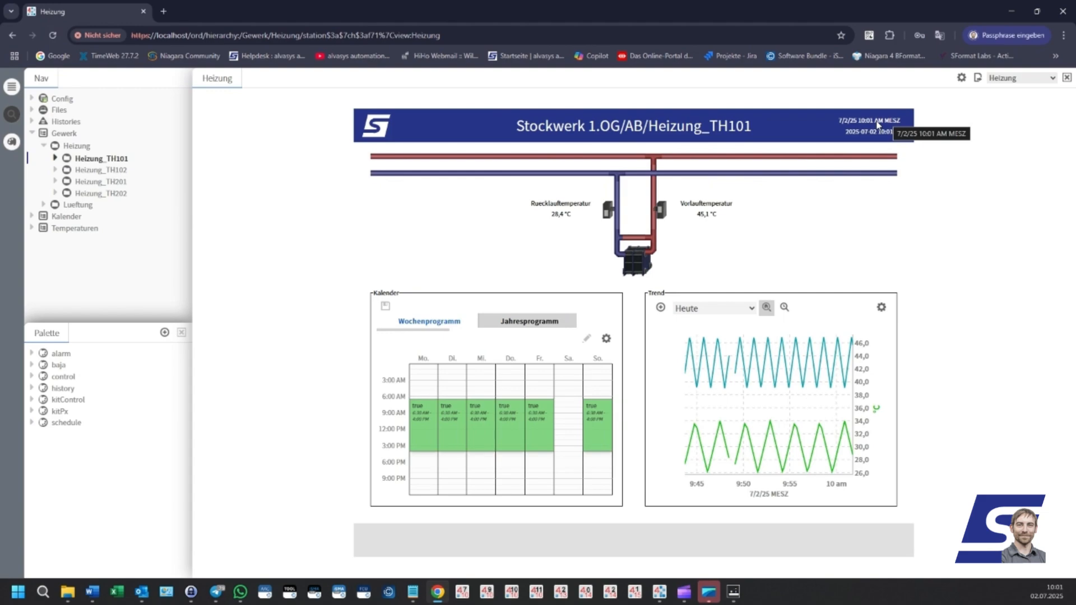